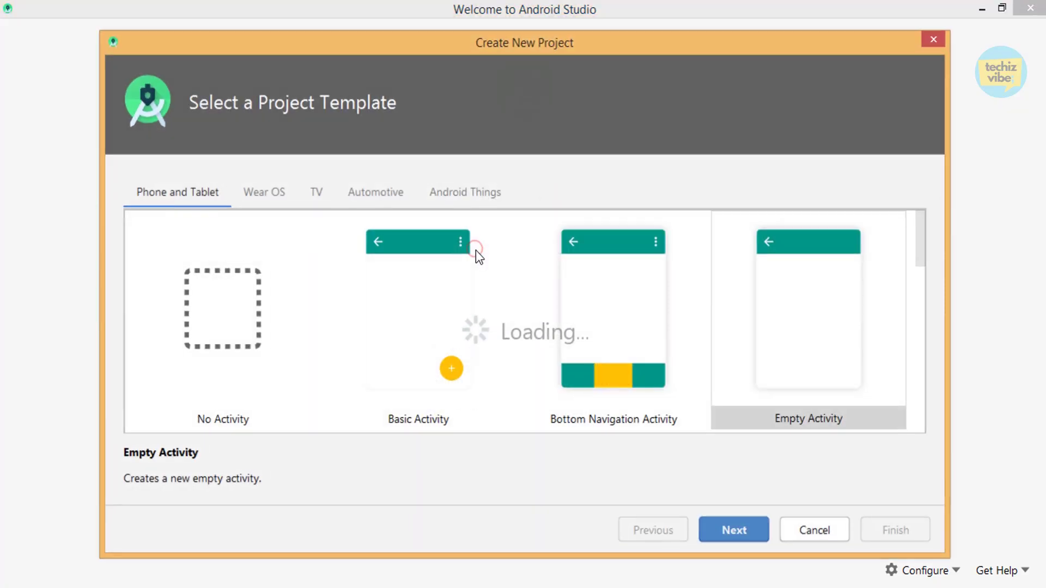
Create a new project from the Empty Activity template, named 'Fresh Fruits'.
click(775, 339)
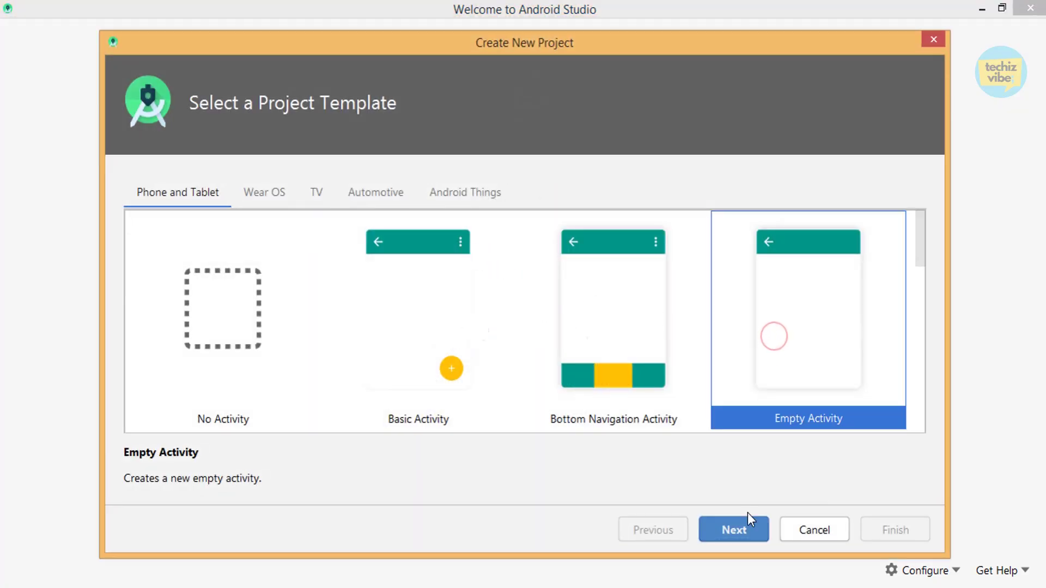
click(742, 532)
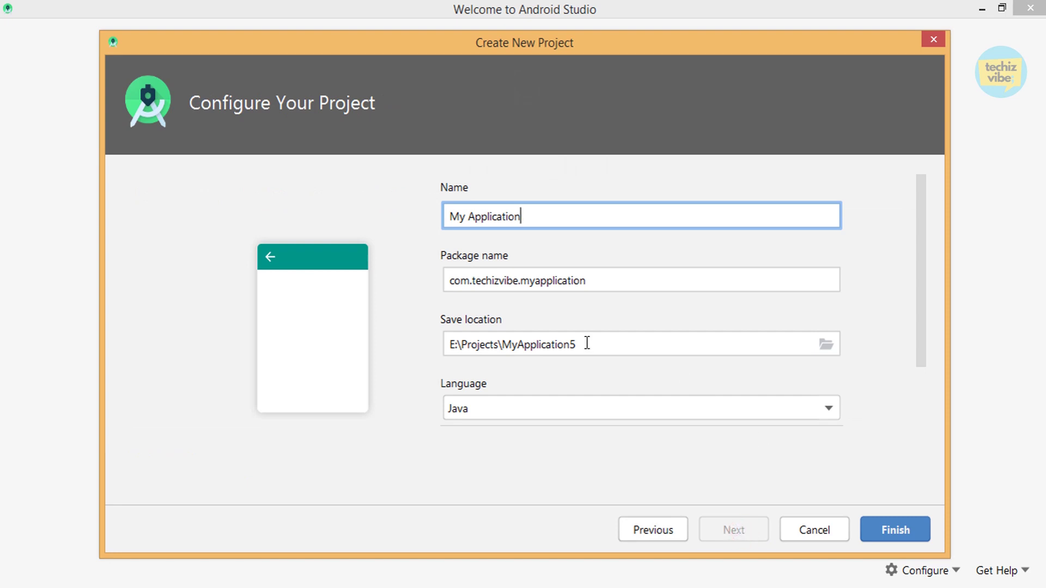
drag(533, 216, 447, 219)
text(Fresh Fruits)
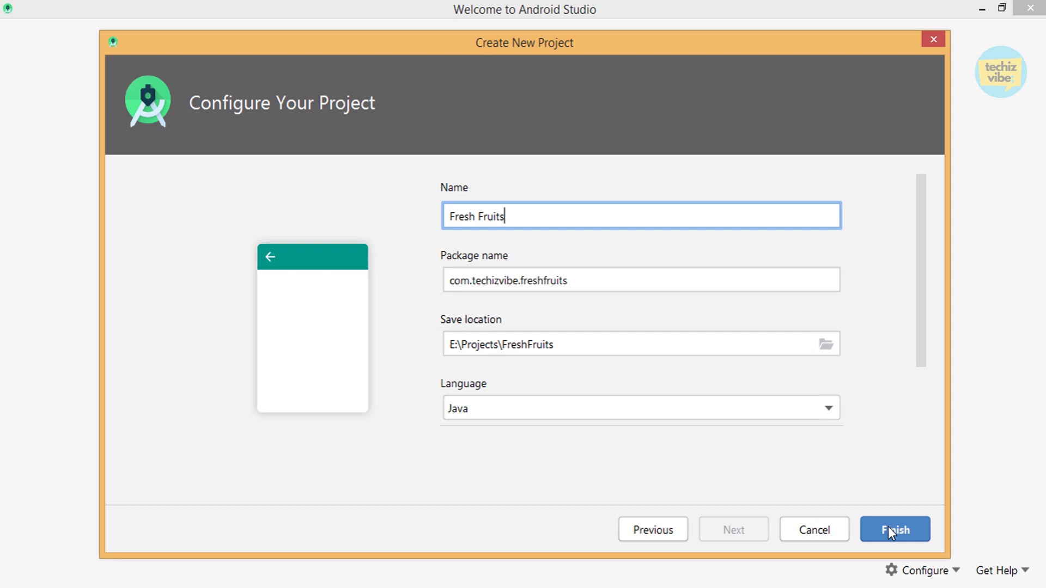
click(887, 526)
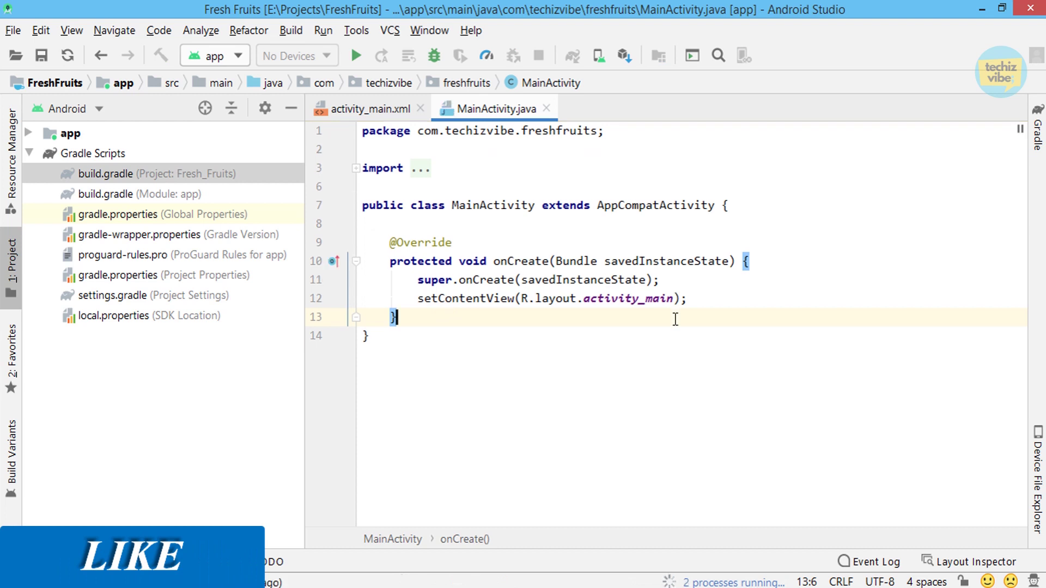
In the project build.gradle, add mavenCentral() under jcenter() in both buildscript and allprojects repositories.
double_click(183, 171)
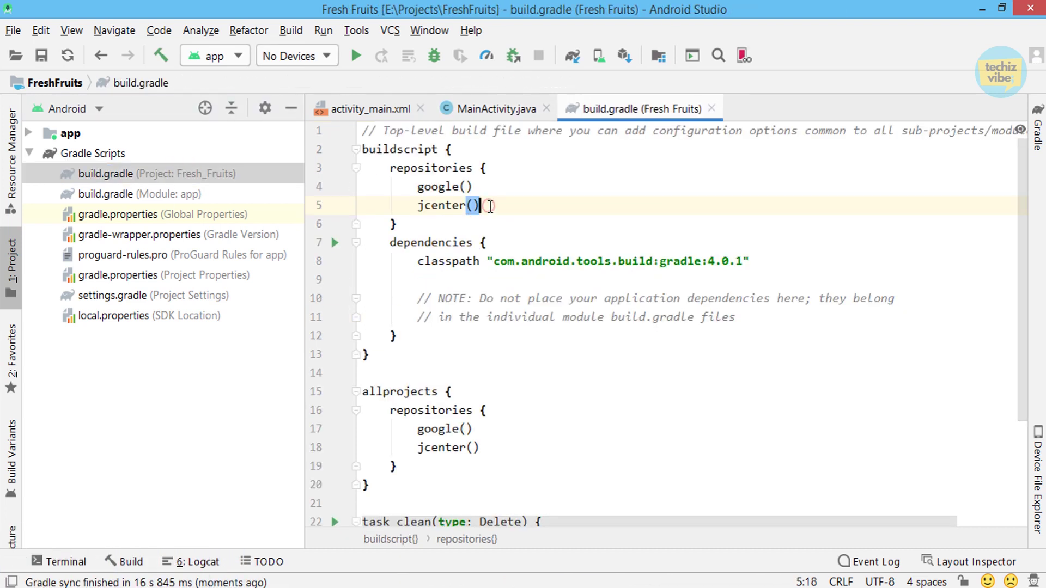
key(Return)
text(mave)
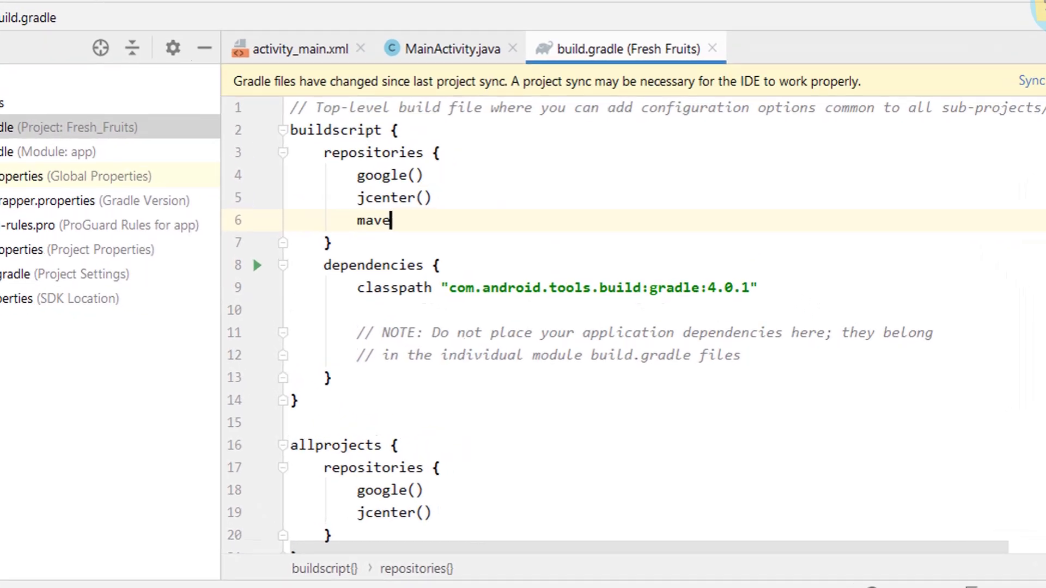
text(nCentral()
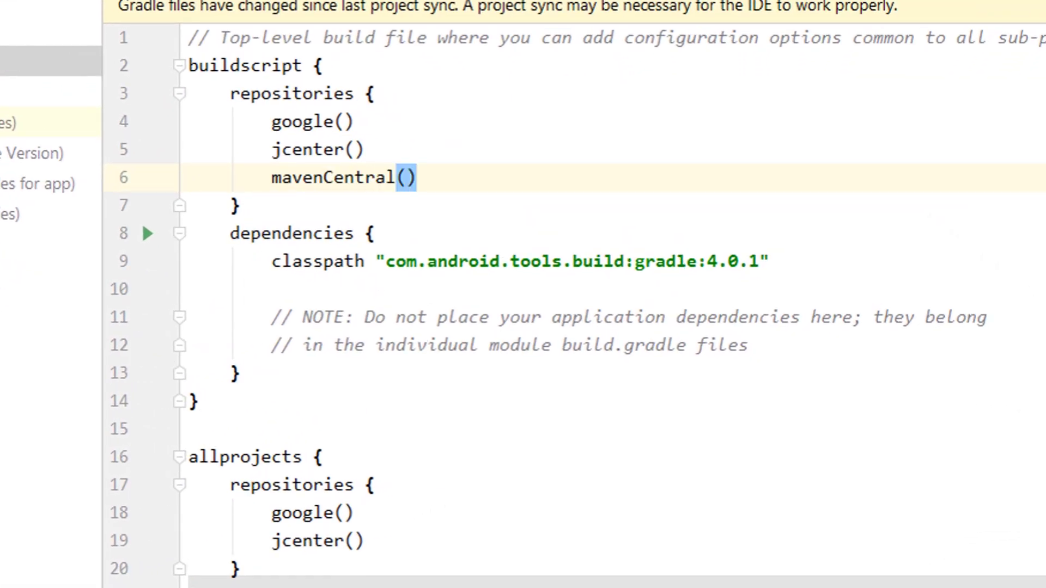
drag(261, 177, 438, 177)
key(ctrl+c)
click(381, 539)
key(Return)
key(ctrl+v)
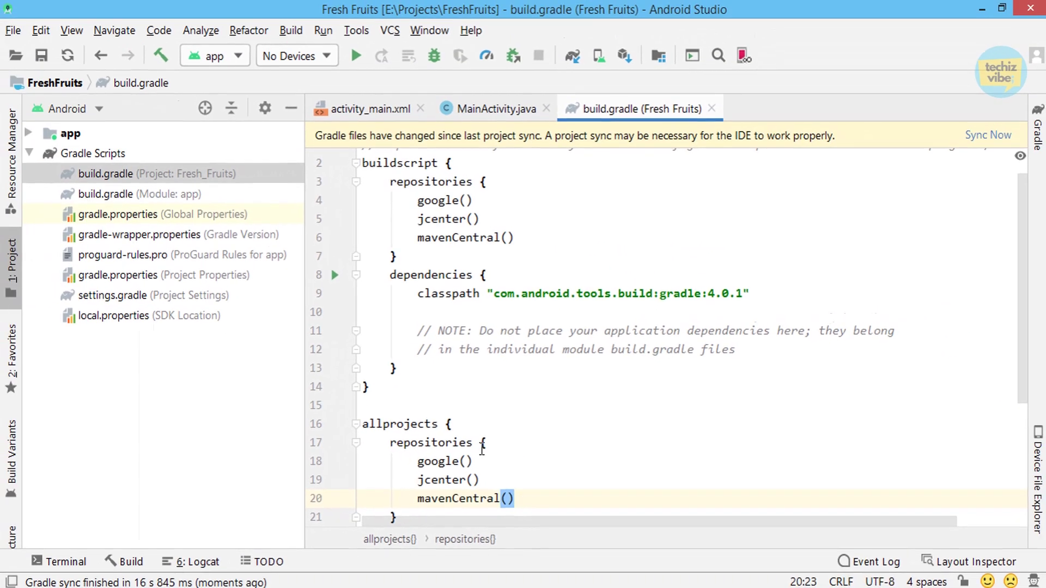
Paste the pl.droidsonroids.gif android-gif-drawable 1.2.19 line from Notepad into the app module's dependencies.
double_click(144, 202)
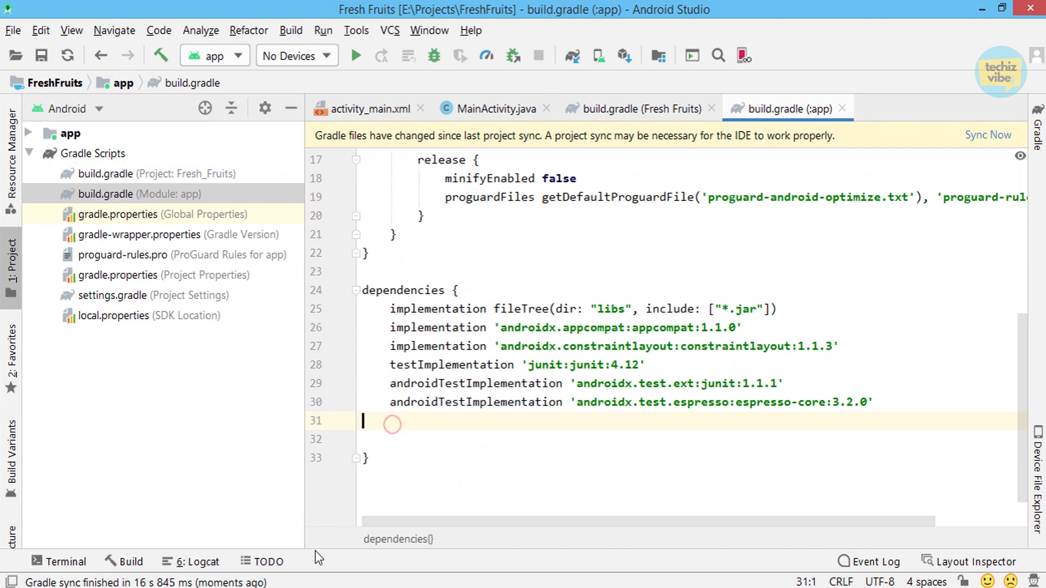
key(alt+Tab)
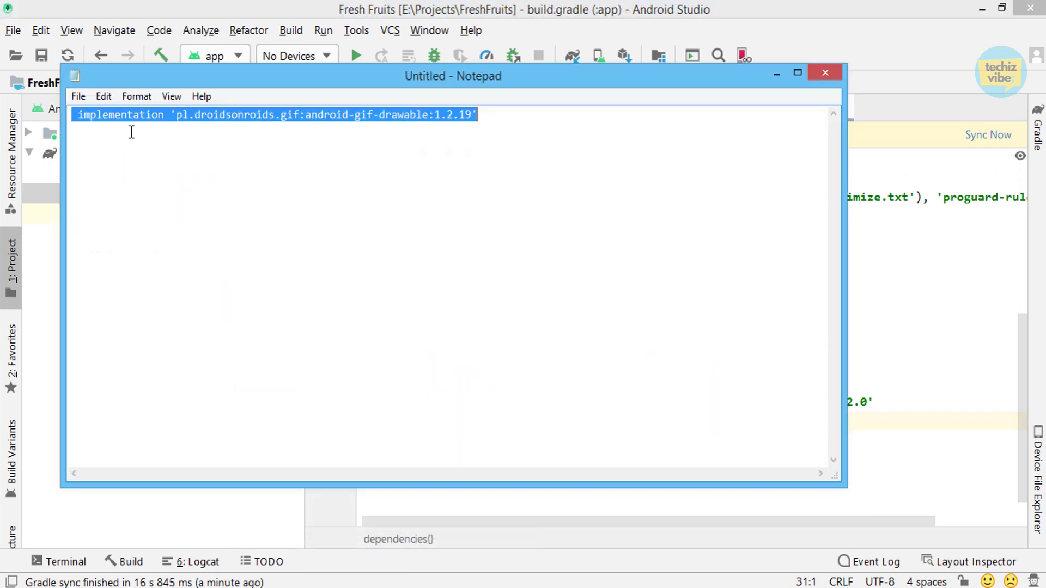
key(ctrl+c)
key(alt+Tab)
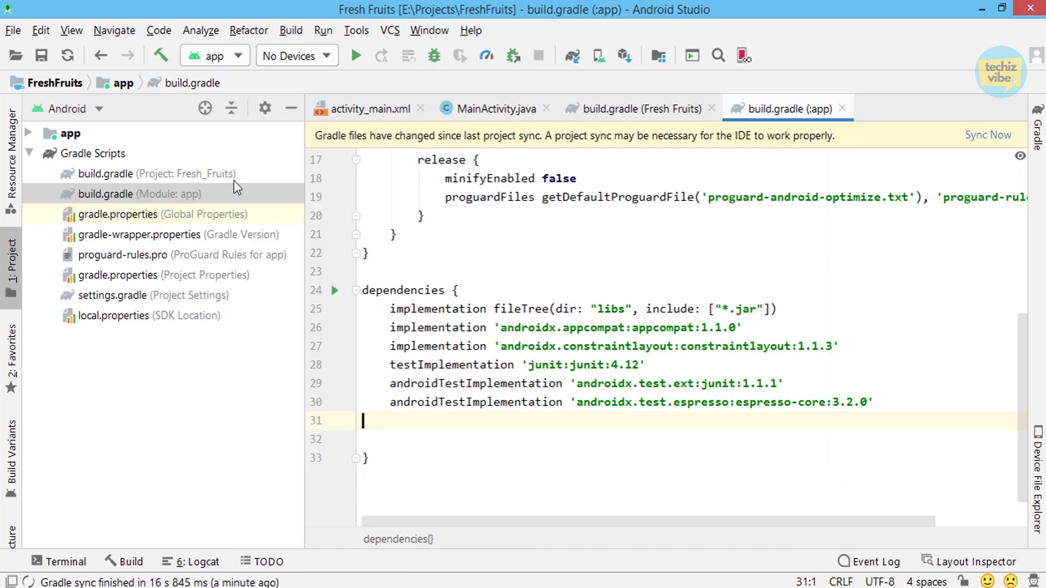
key(ctrl+v)
double_click(572, 421)
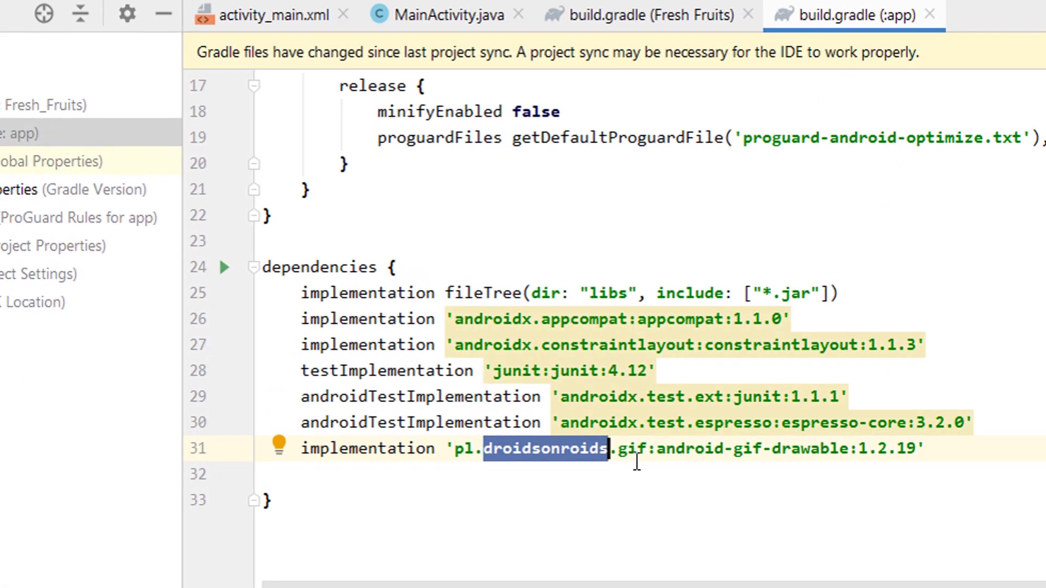
double_click(633, 421)
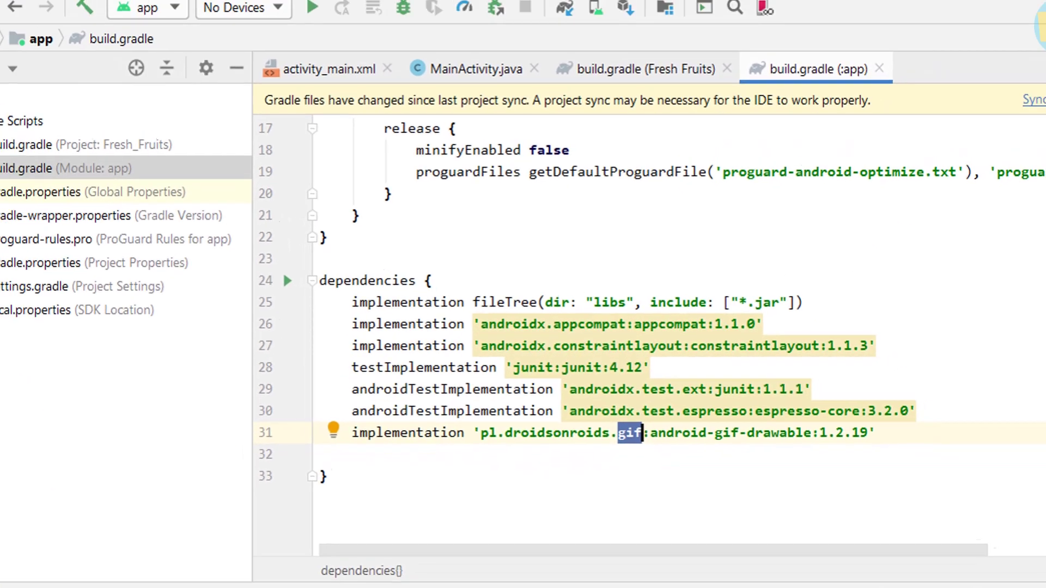
Sync the project with the Gradle files and glance at the Build menu without choosing anything.
click(982, 135)
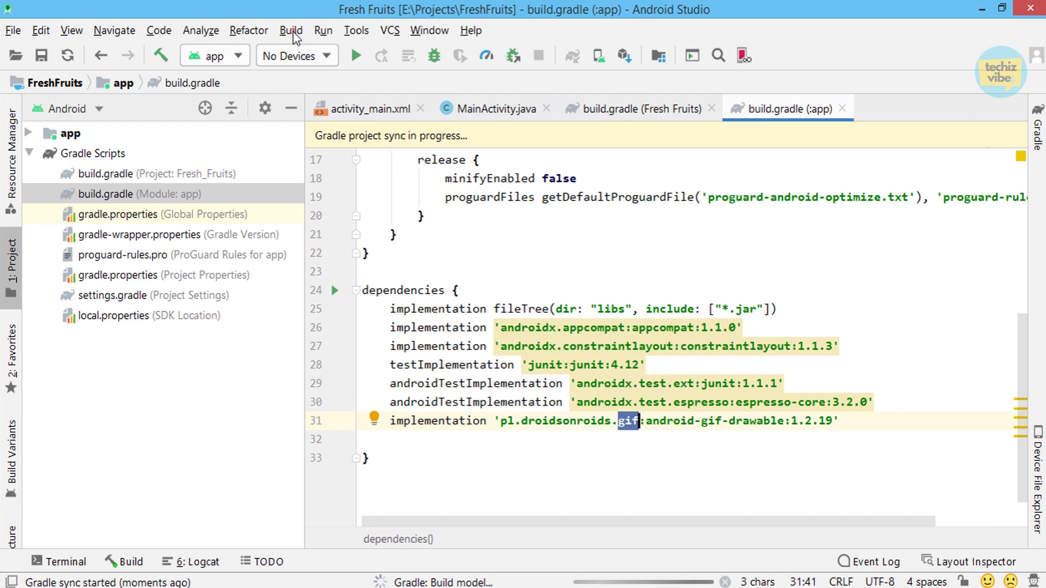
click(291, 30)
click(457, 439)
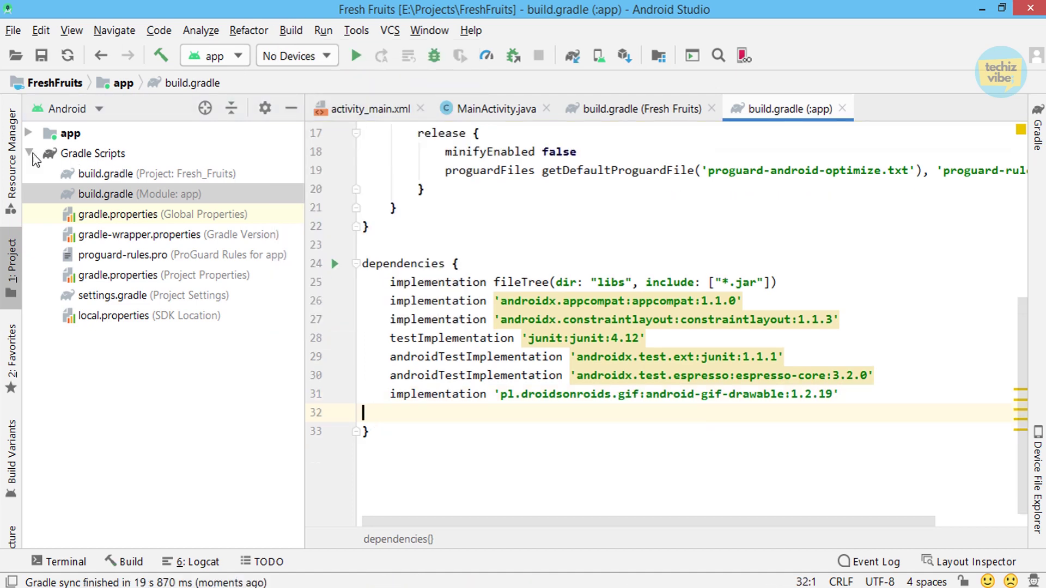
Expand app > res > drawable in the Project panel and select banana.gif in the file manager.
click(29, 134)
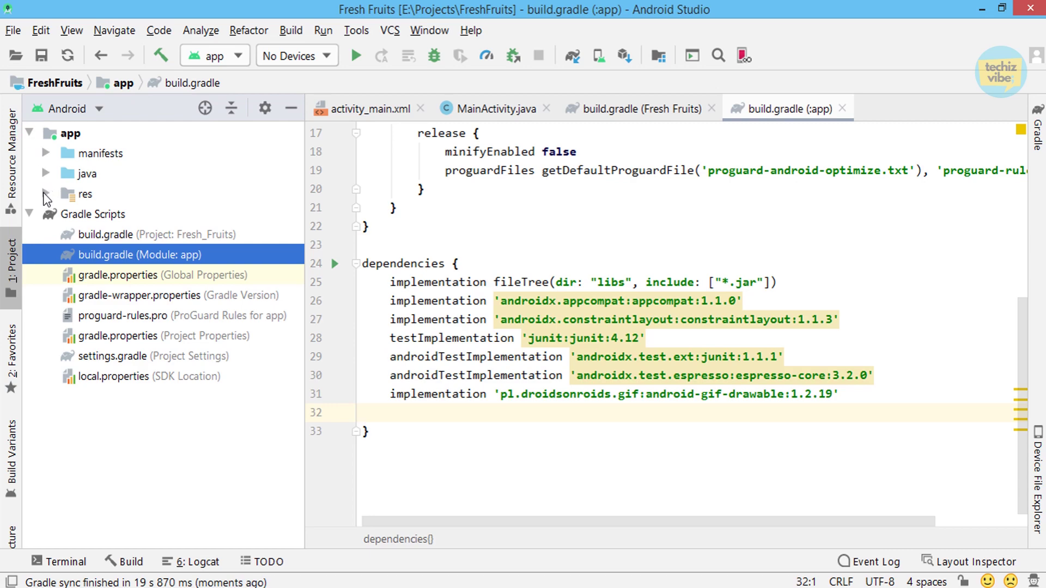
click(45, 195)
click(63, 213)
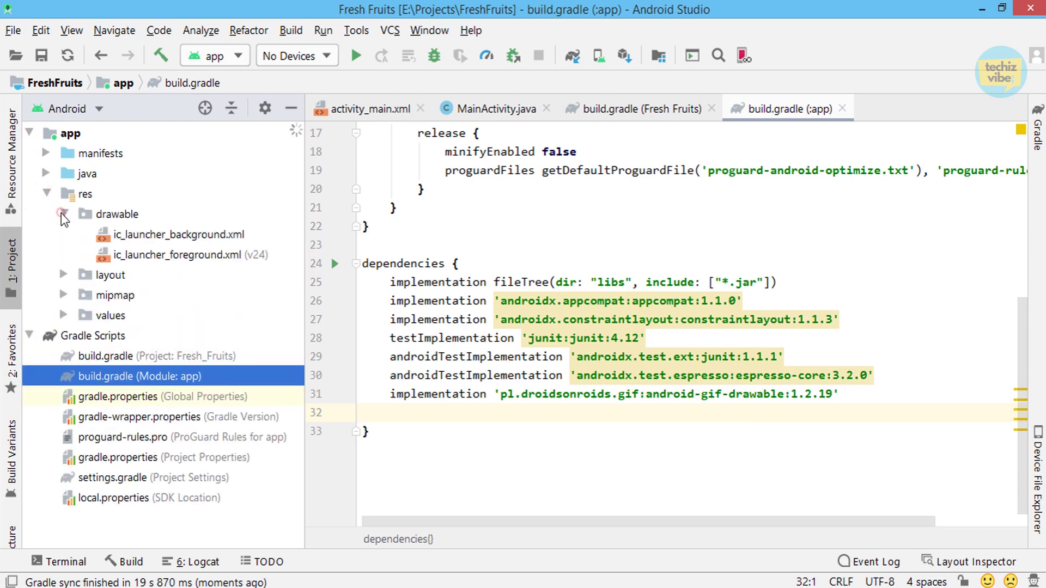
click(115, 215)
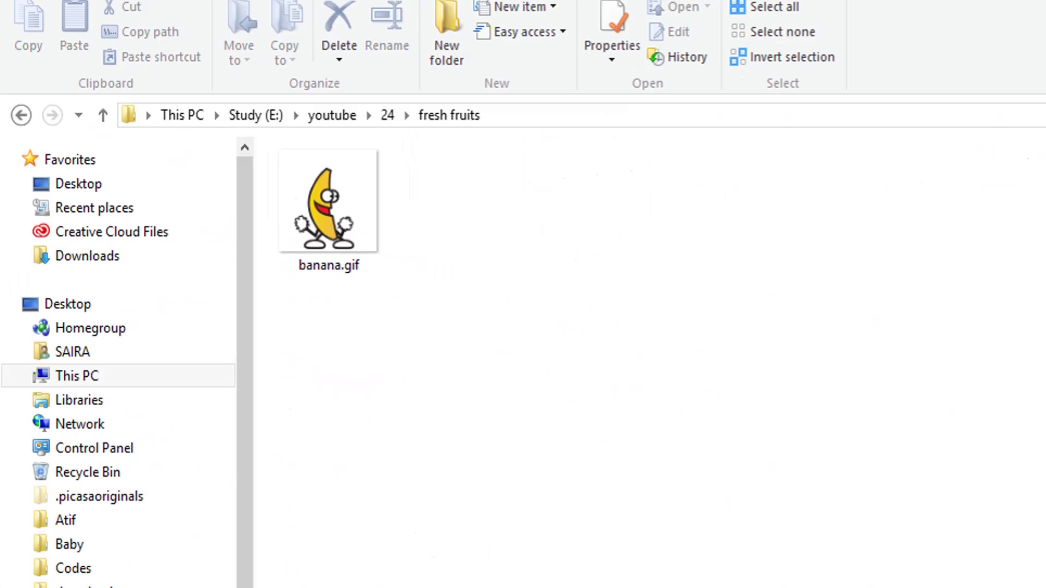
click(253, 195)
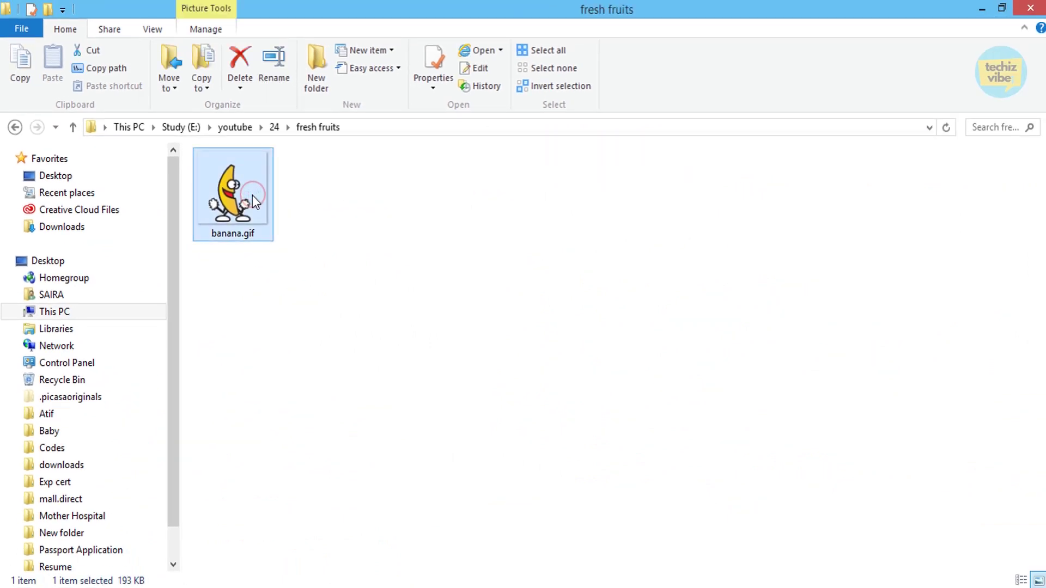
Copy banana.gif from the file manager and paste it into the drawable folder, choosing drawable-v24.
right_click(253, 195)
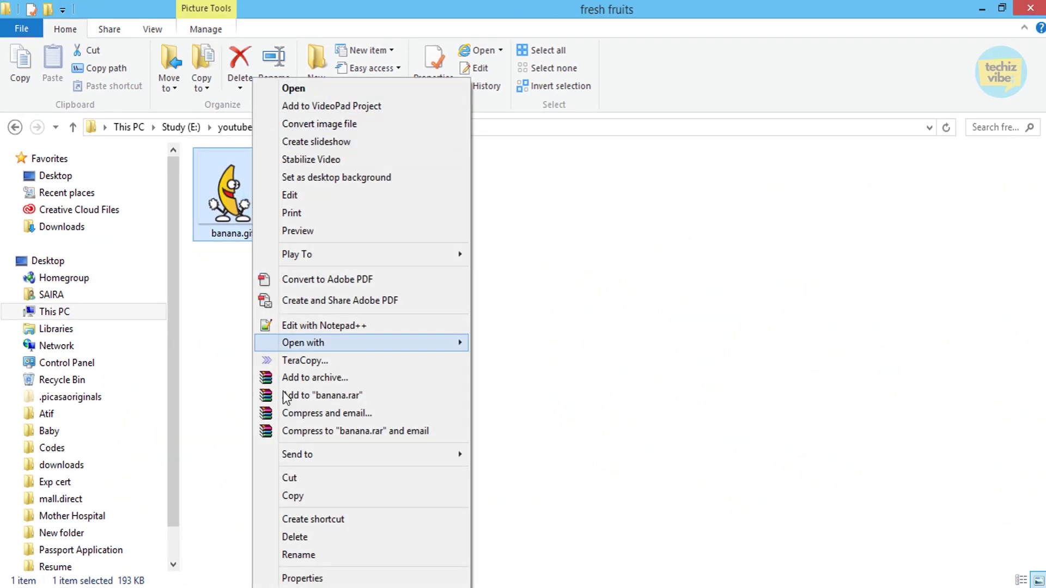
click(293, 496)
key(alt+Tab)
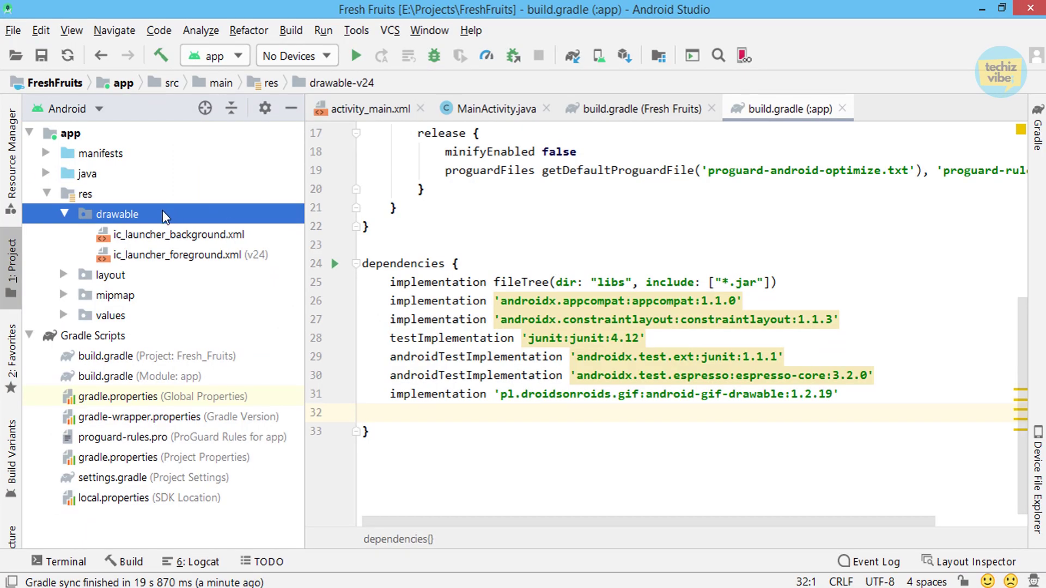
right_click(114, 213)
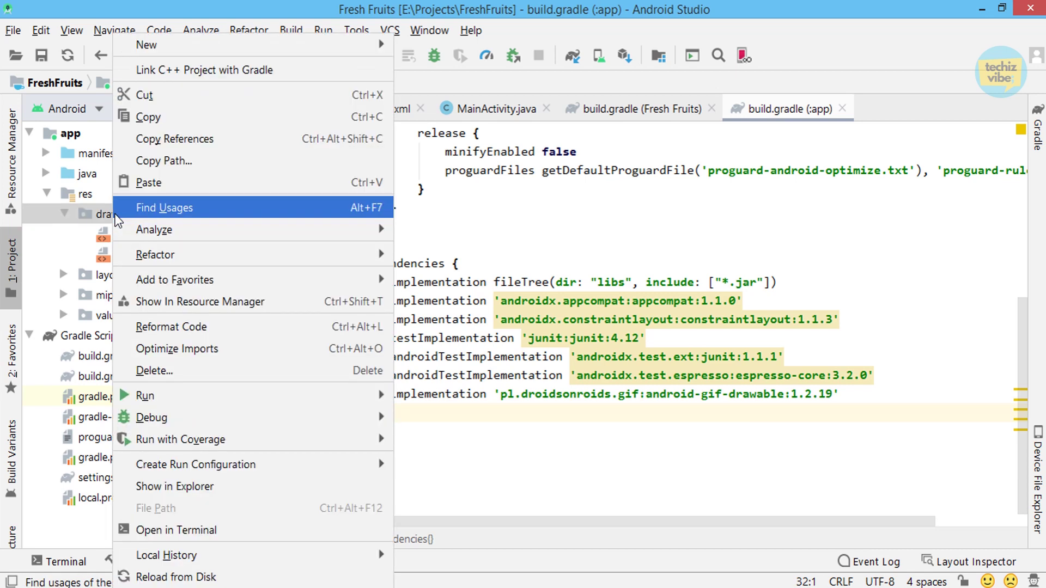
click(155, 180)
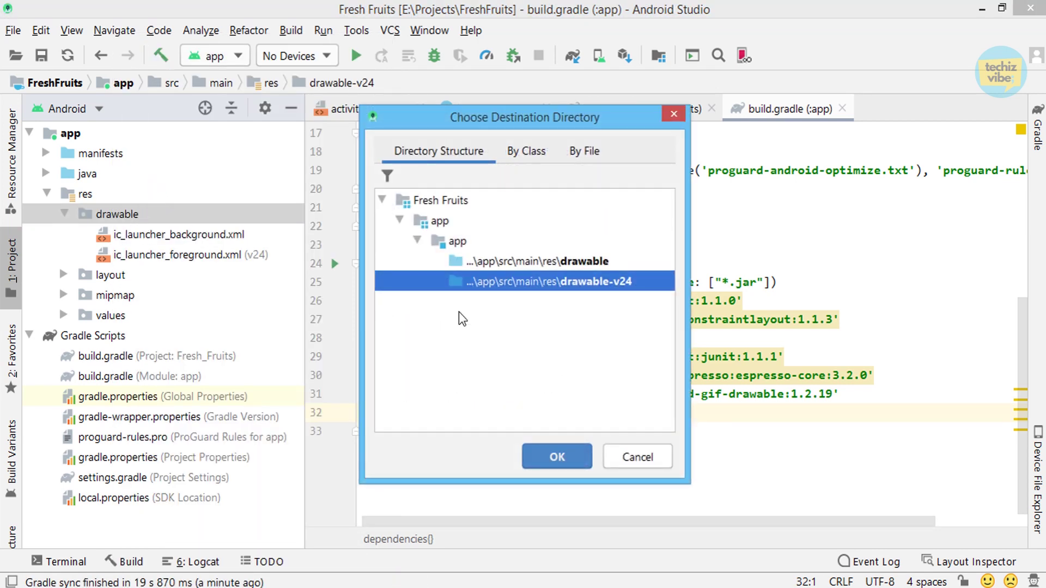
click(544, 454)
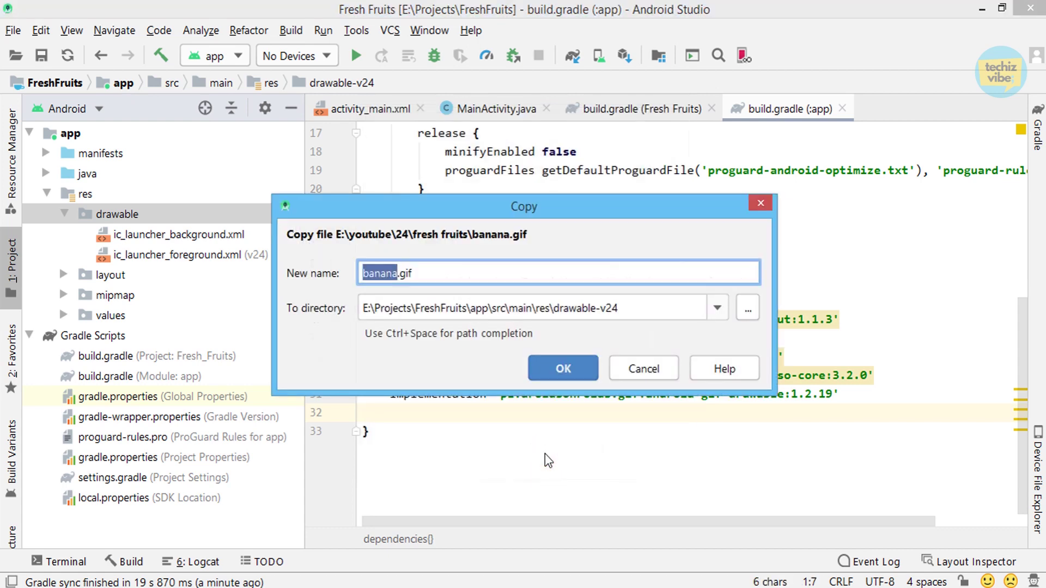
Finish copying banana.gif, close both build.gradle tabs, and delete the Hello World TextView in Split view.
click(561, 369)
click(371, 109)
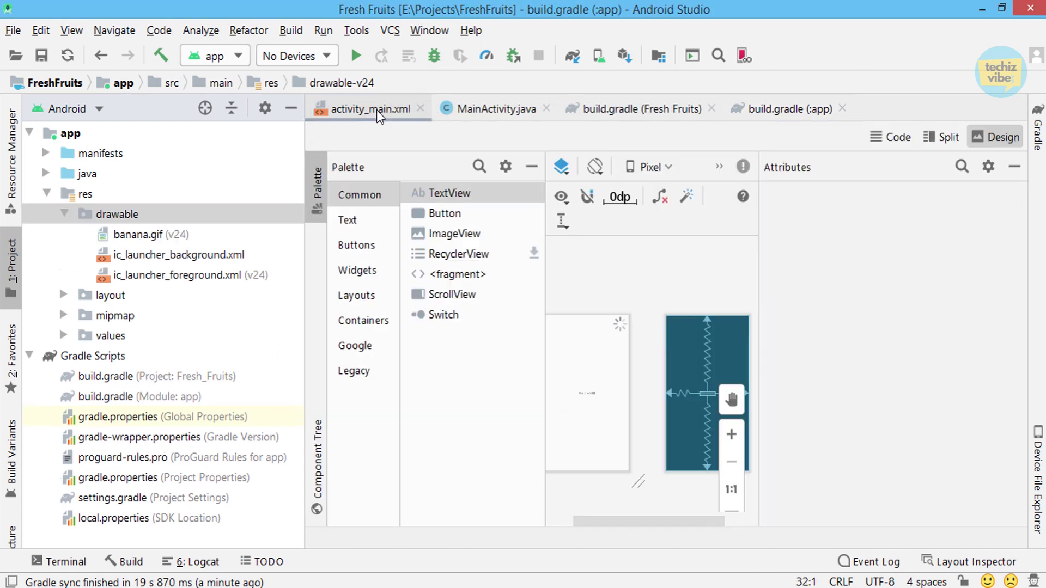
click(711, 109)
click(677, 108)
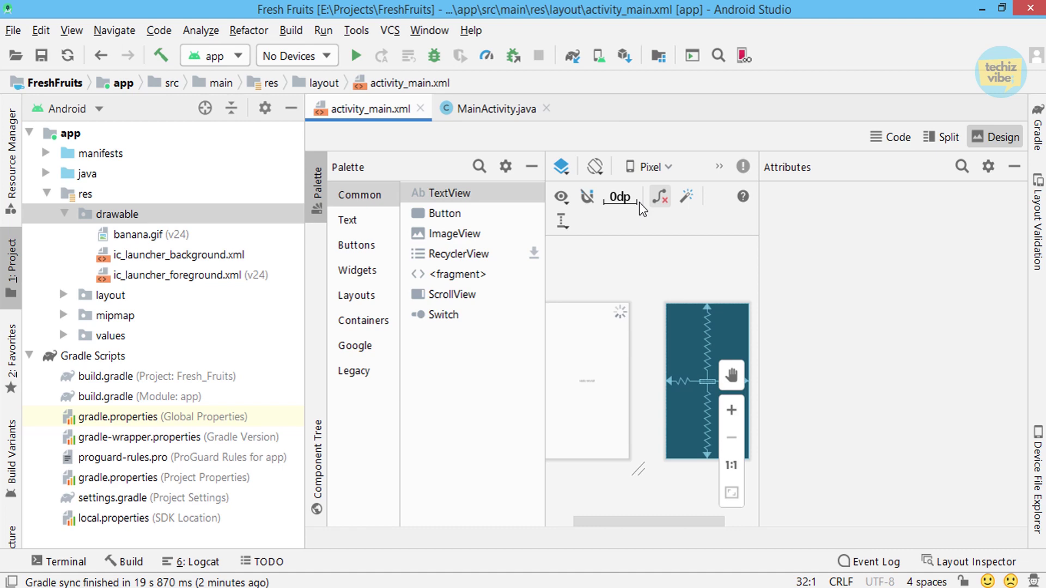
click(892, 139)
click(942, 136)
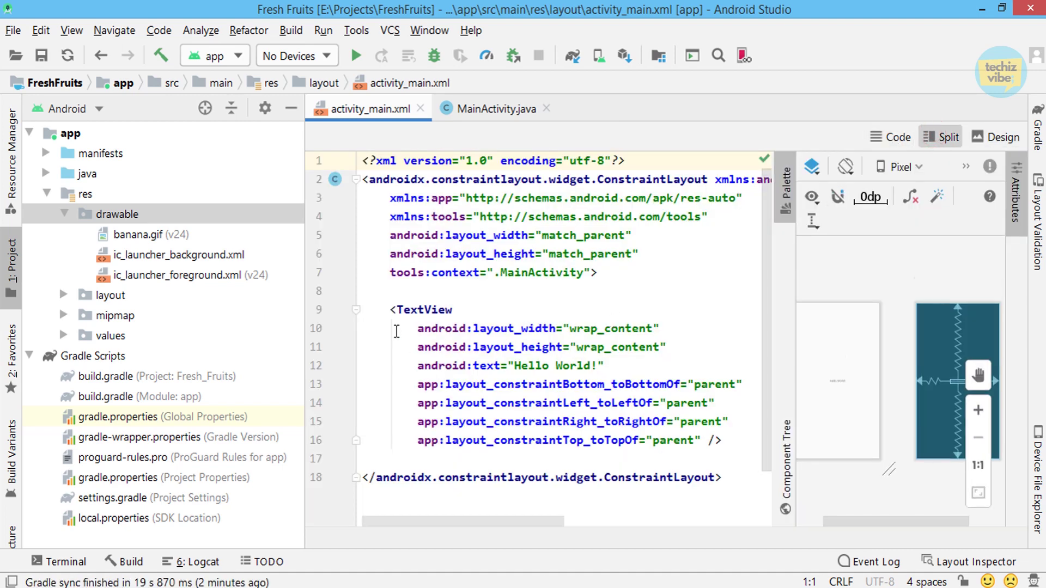
drag(387, 309, 724, 441)
key(BackSpace)
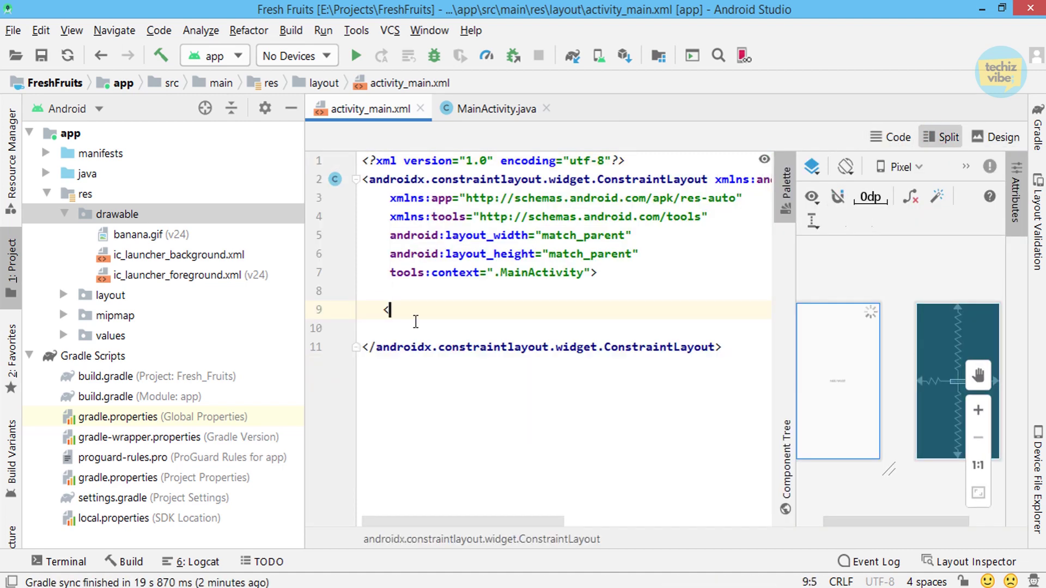
text(<gif)
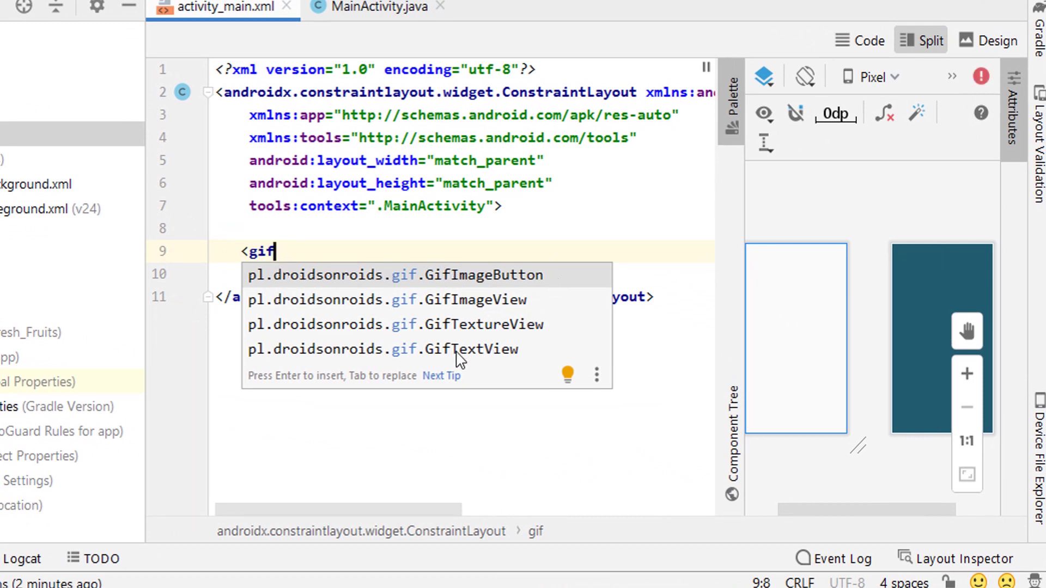
click(475, 314)
key(Escape)
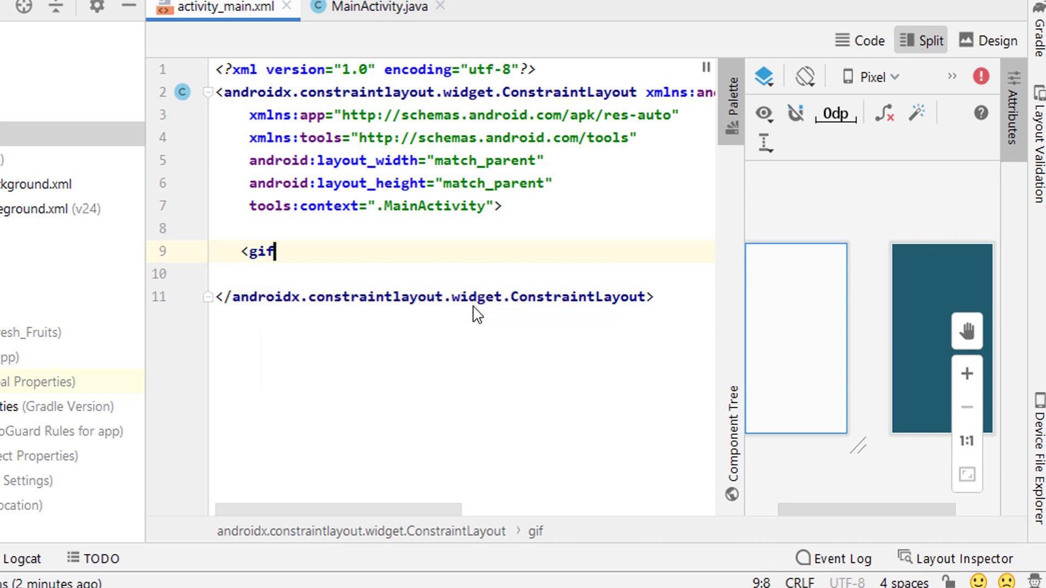
key(Return)
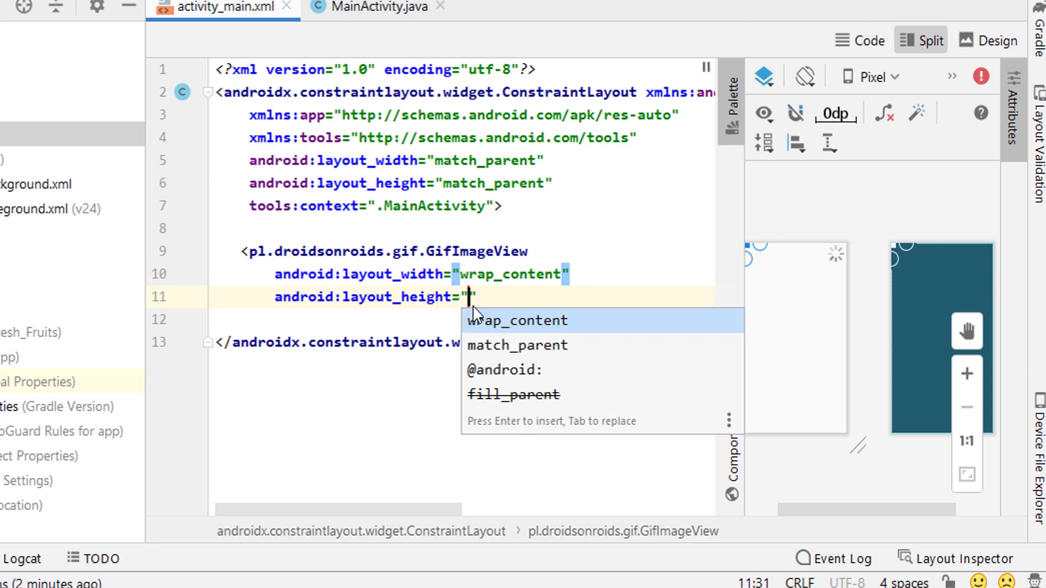
key(Return)
key(Return)
text(and)
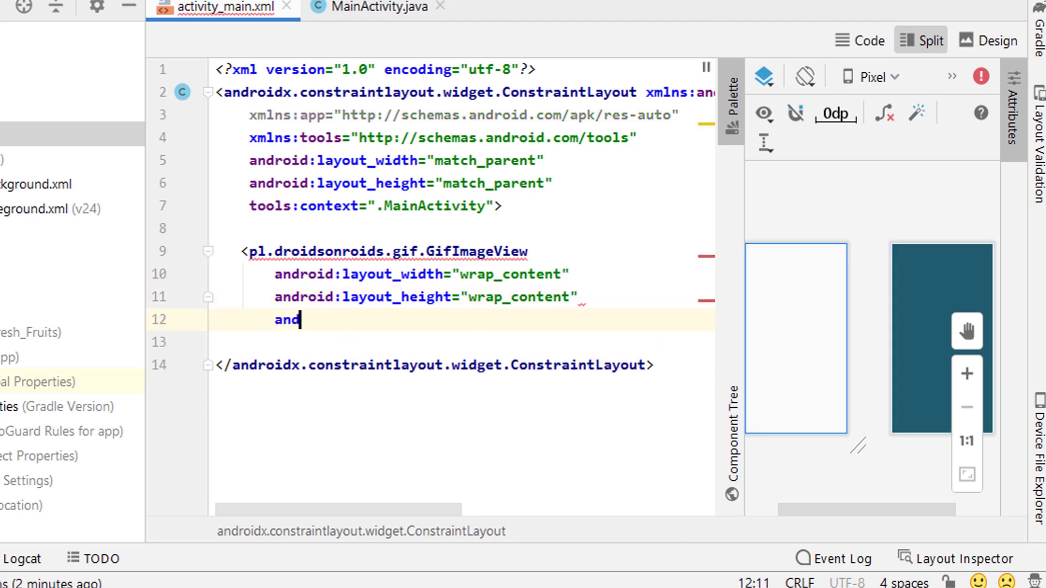
text(roid:sr)
key(Return)
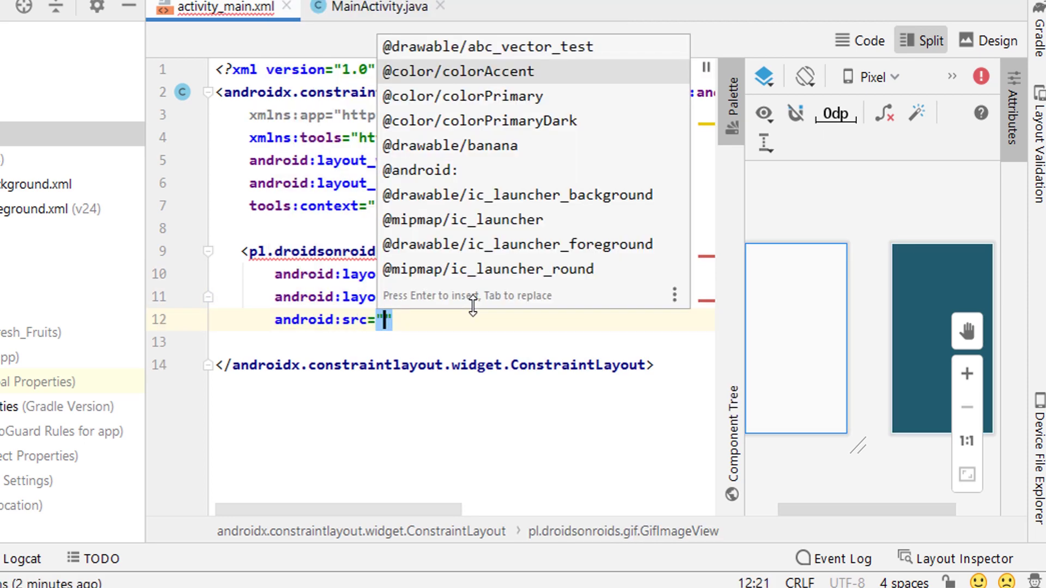
key(Down)
key(Down)
key(Down)
key(Return)
text(/banana)
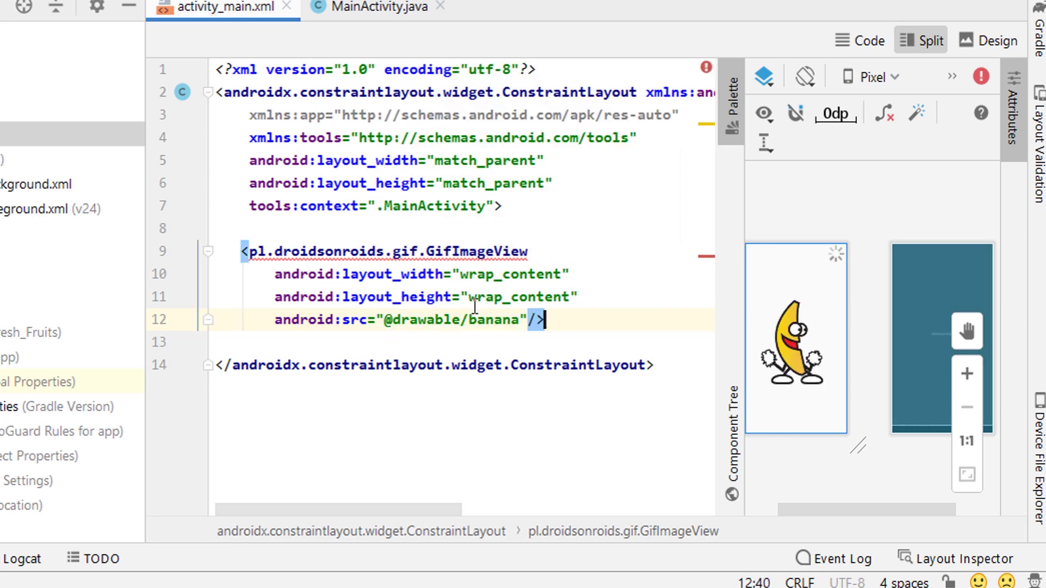
click(539, 252)
key(Return)
text(an)
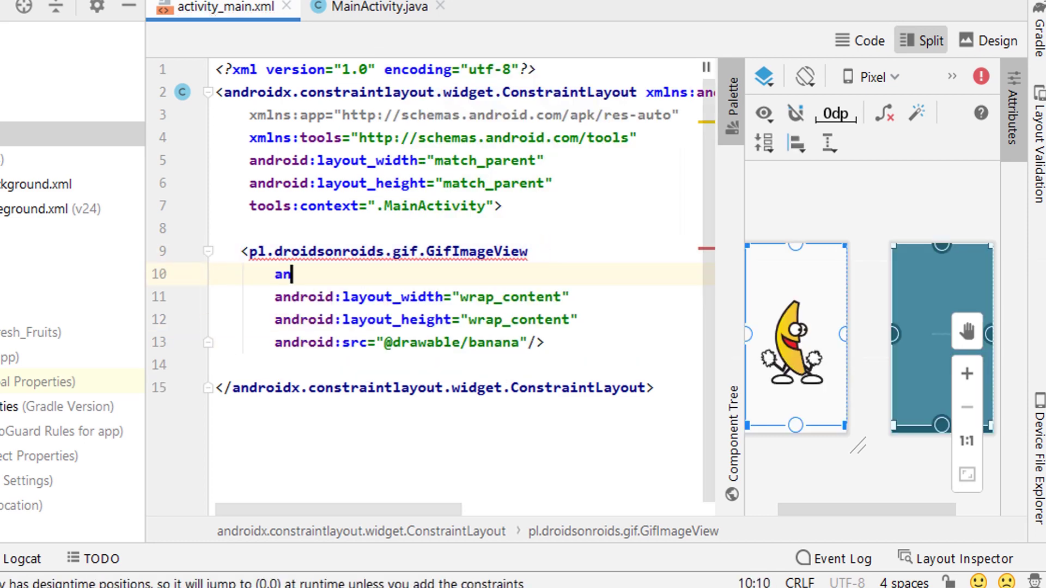
text(droid:id)
key(Return)
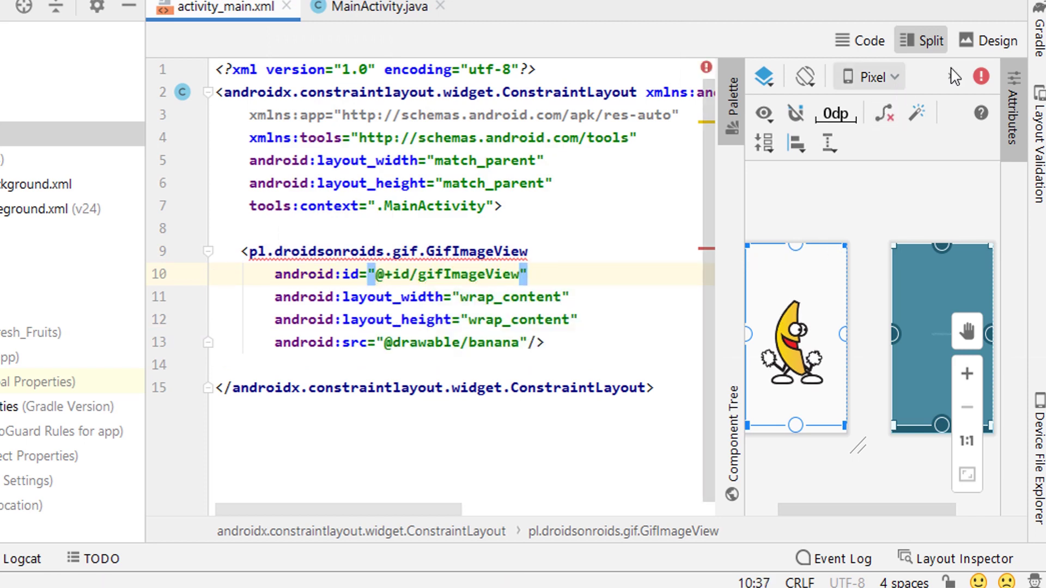
Fix the missing-constraints error by inferring constraints to the parent's start and top.
click(982, 77)
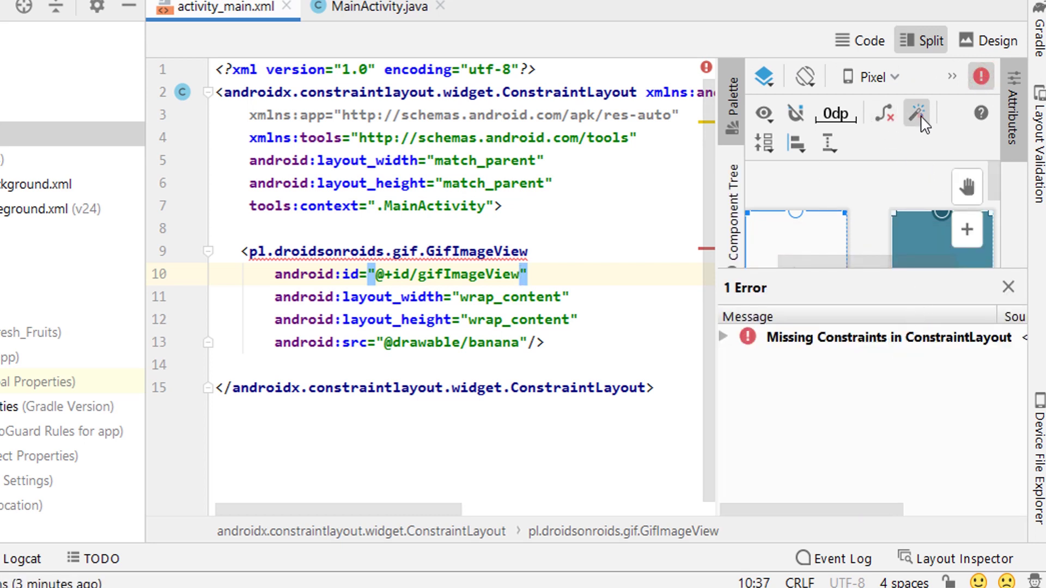
click(1008, 289)
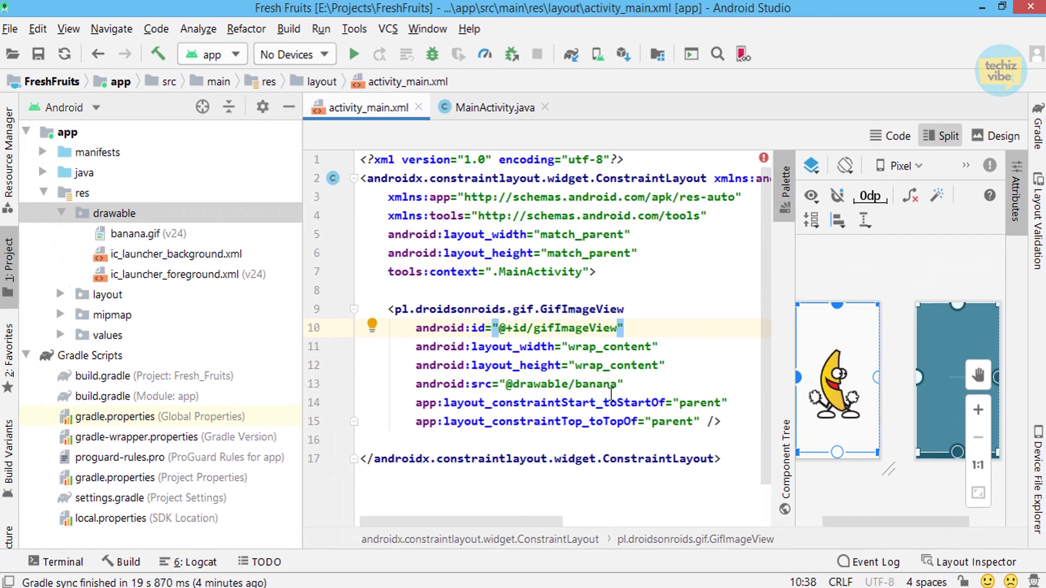
click(63, 357)
double_click(125, 376)
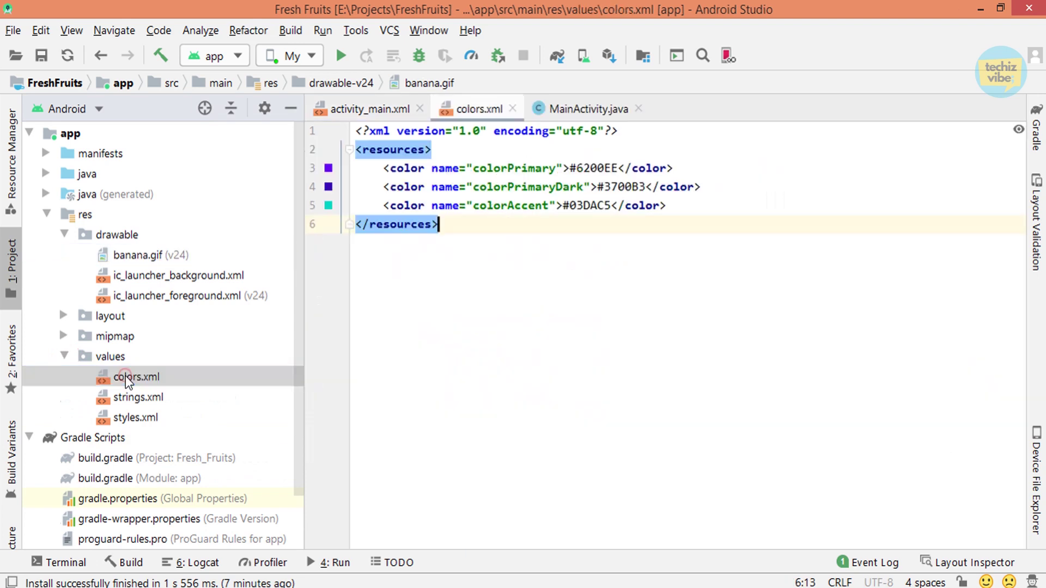
In colors.xml, set colorPrimary to red #EE0018 and colorPrimaryDark to orange #FF9800.
click(329, 168)
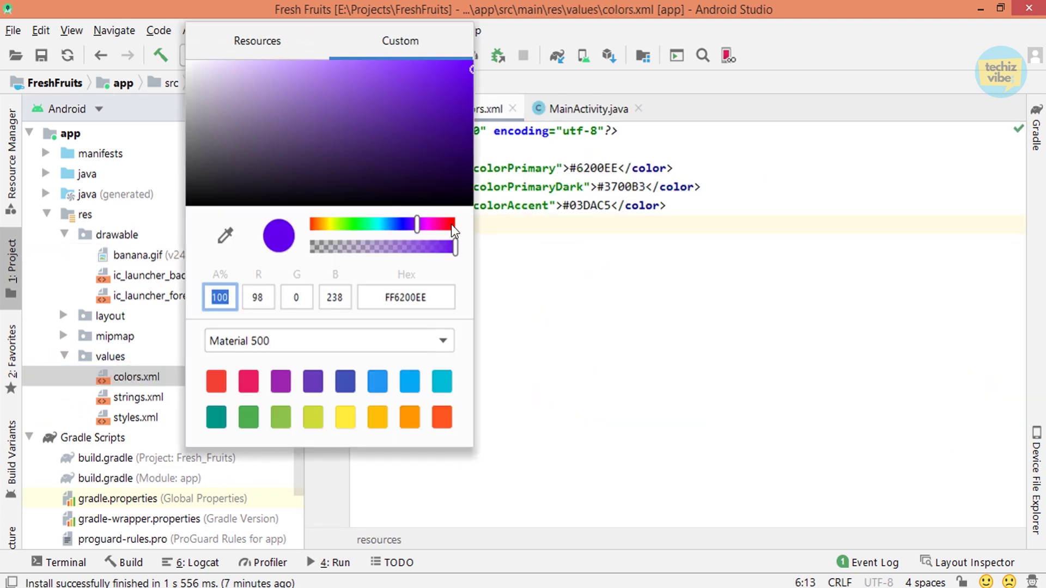
click(452, 224)
click(614, 288)
click(329, 186)
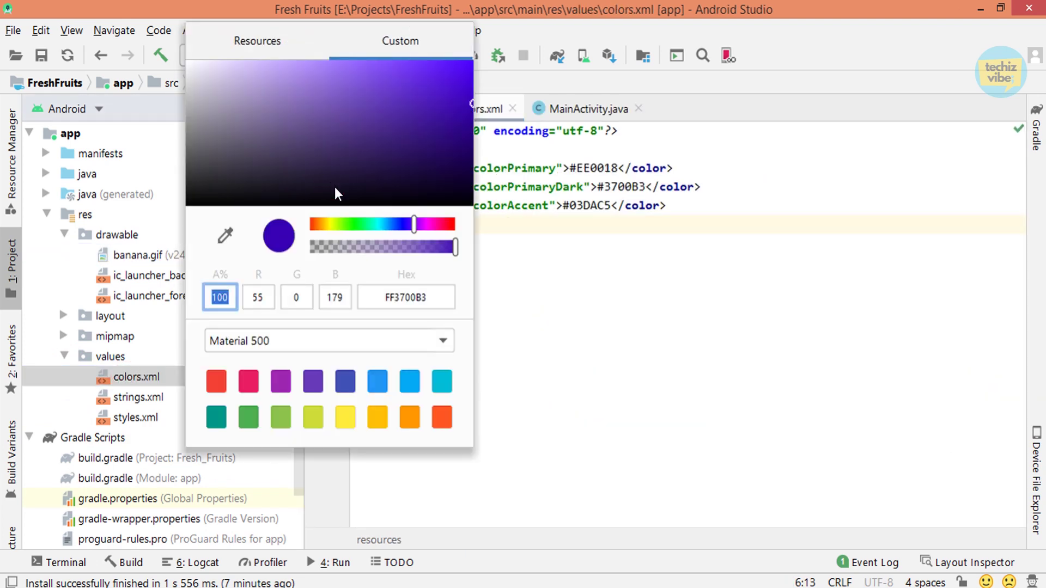
click(410, 416)
click(604, 383)
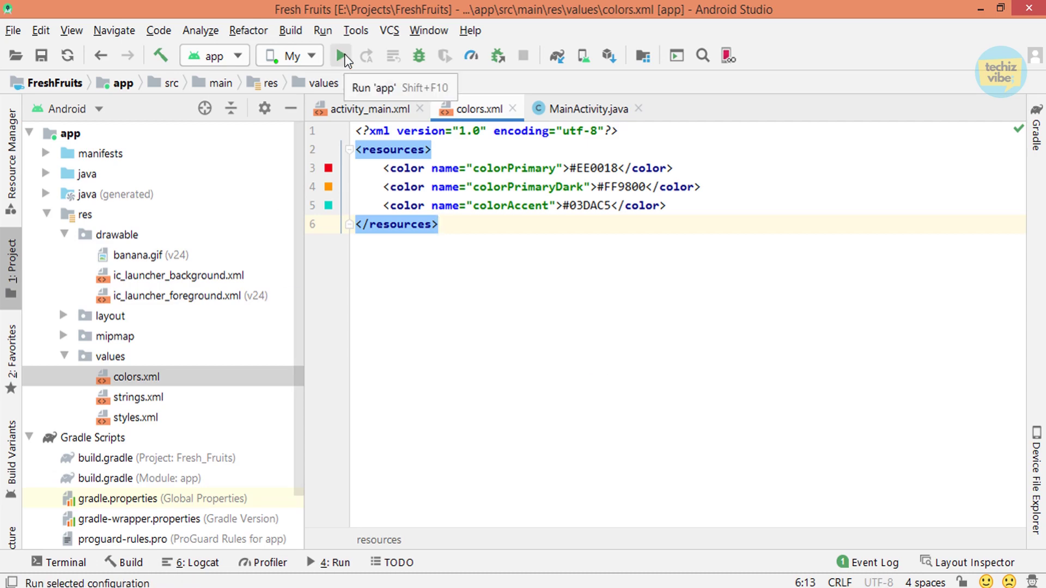
Return to activity_main.xml and run the Fresh Fruits app on the connected phone.
click(364, 108)
click(342, 57)
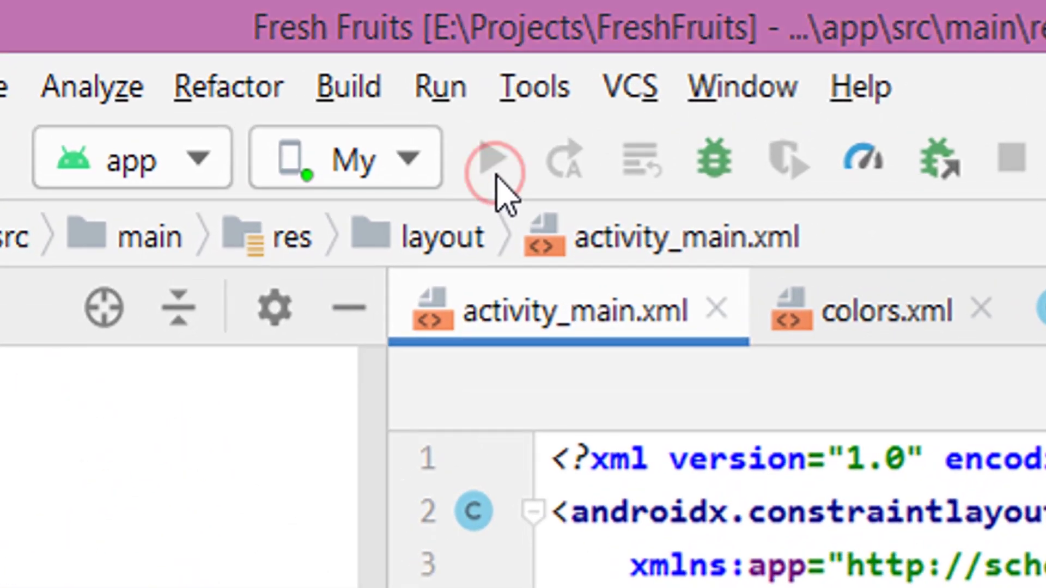